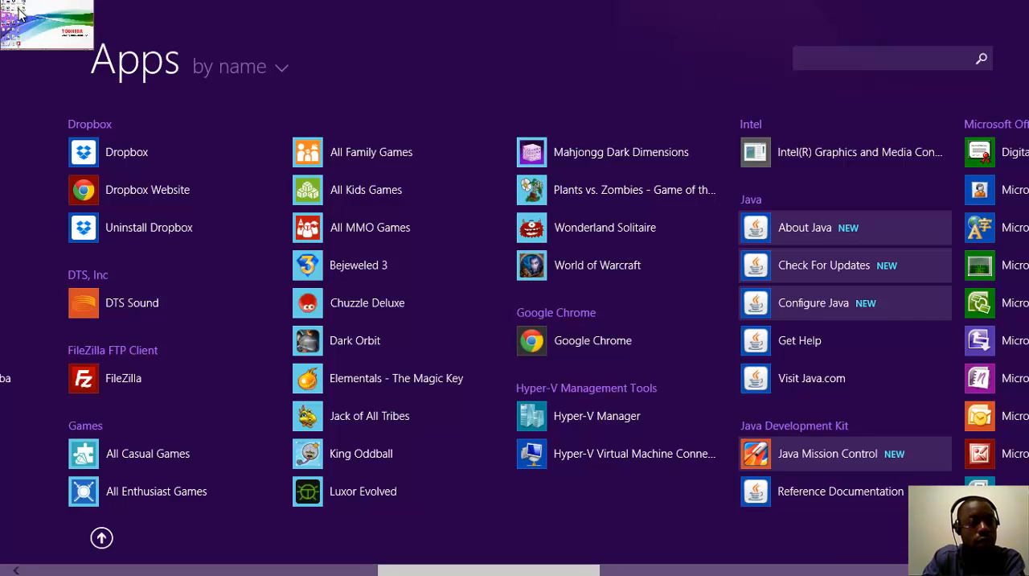
Step: Return to the desktop and open Hyper-V Manager
{"action": "left_click", "coordinate": [19, 15]}
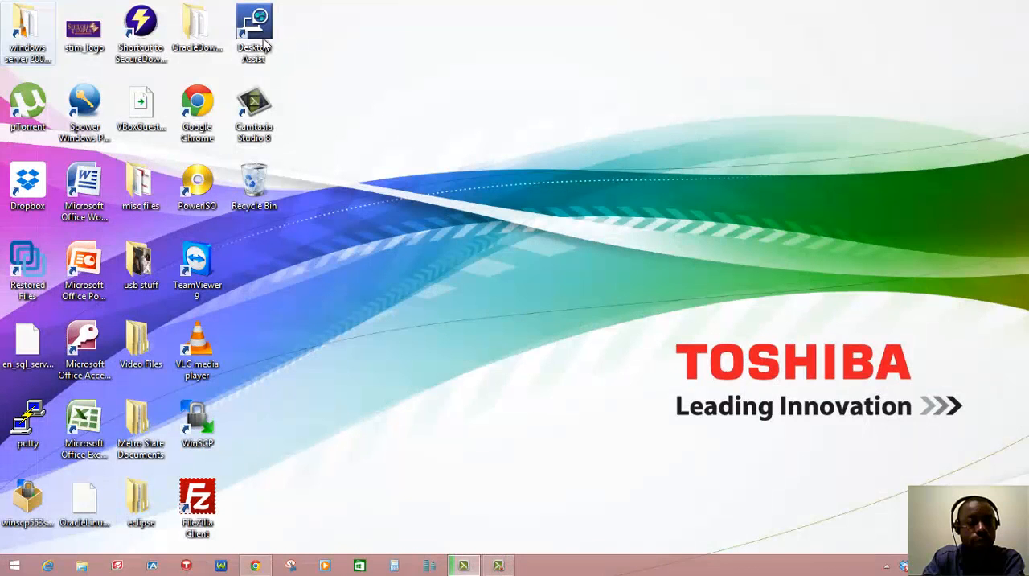
{"action": "left_click", "coordinate": [430, 566]}
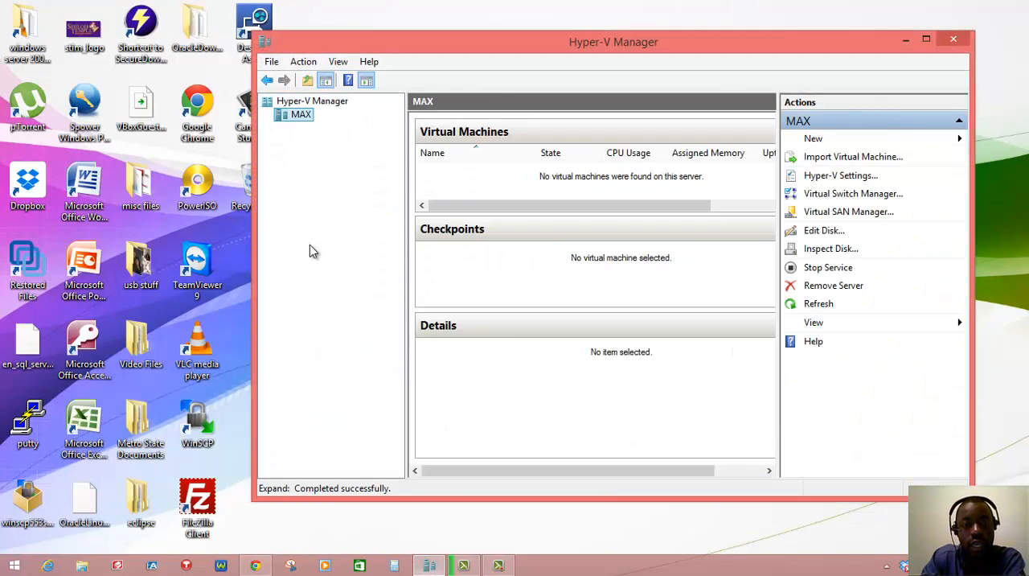
{"action": "right_click", "coordinate": [290, 102]}
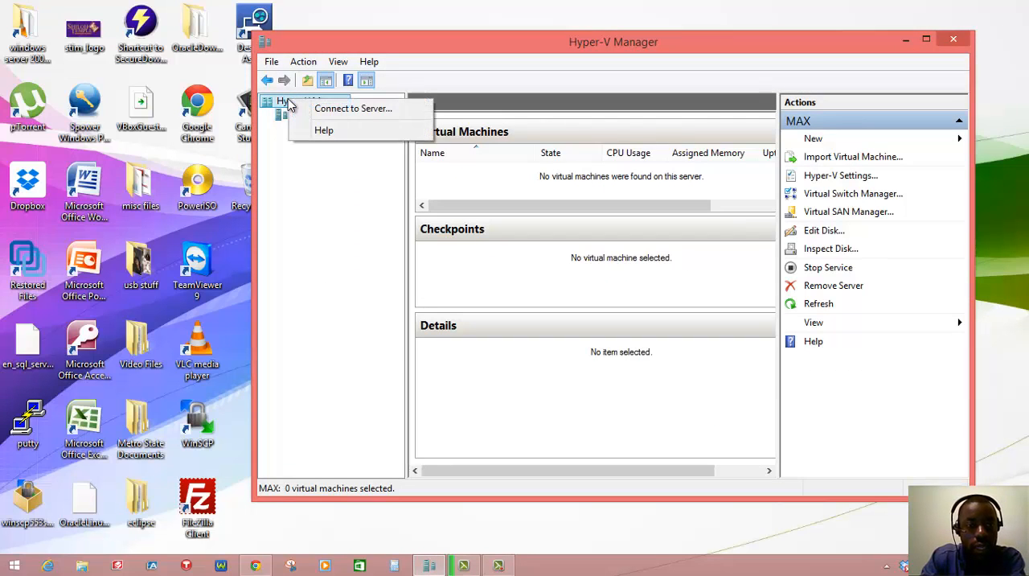
{"action": "left_click", "coordinate": [287, 115]}
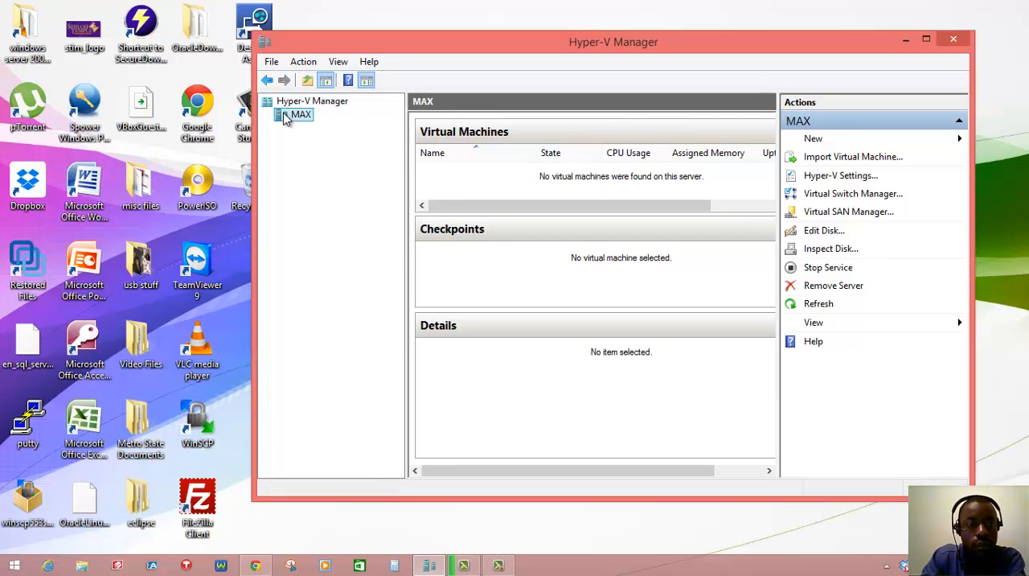
{"action": "right_click", "coordinate": [287, 116]}
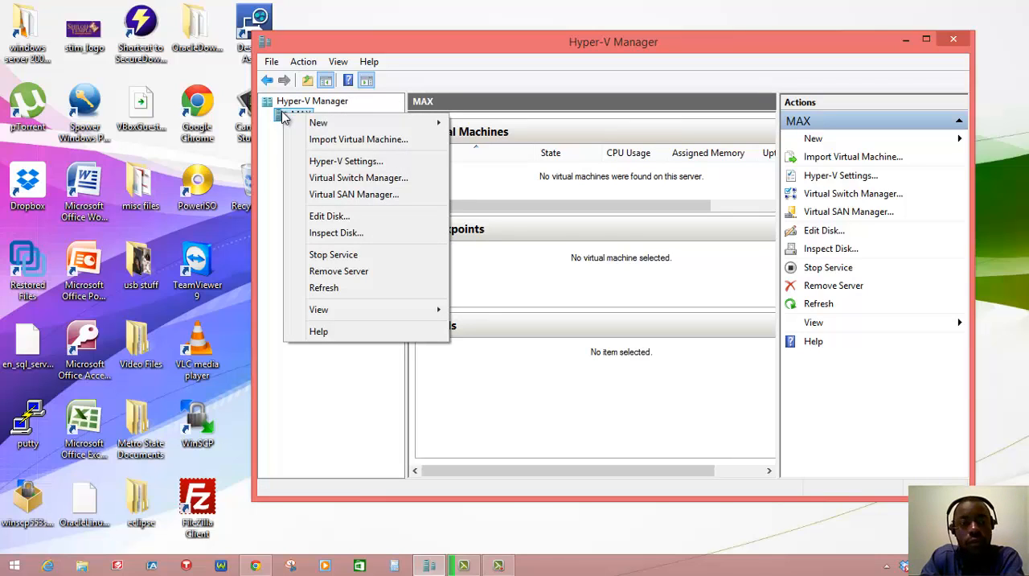
{"action": "left_click", "coordinate": [276, 128]}
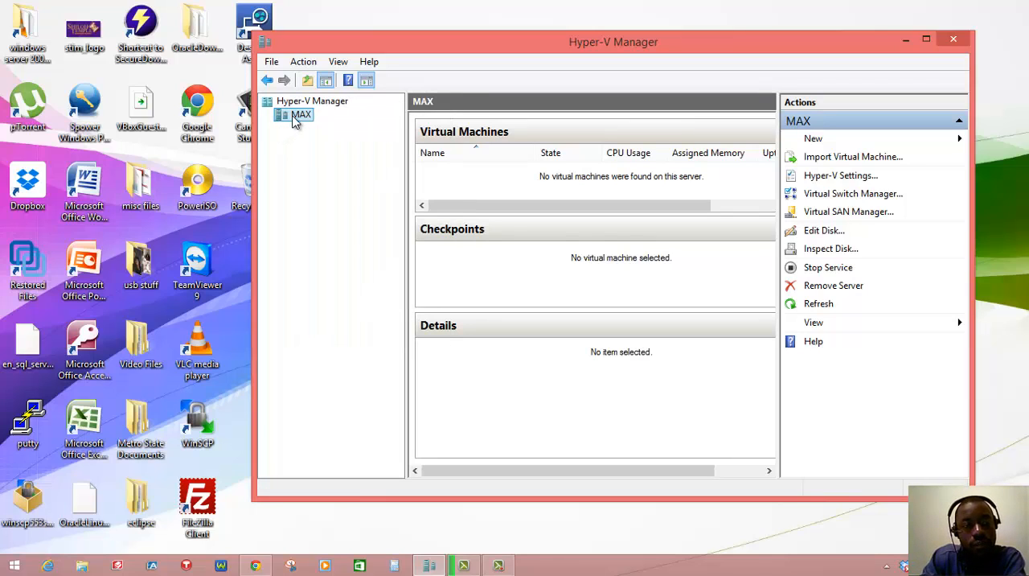
{"action": "right_click", "coordinate": [301, 117]}
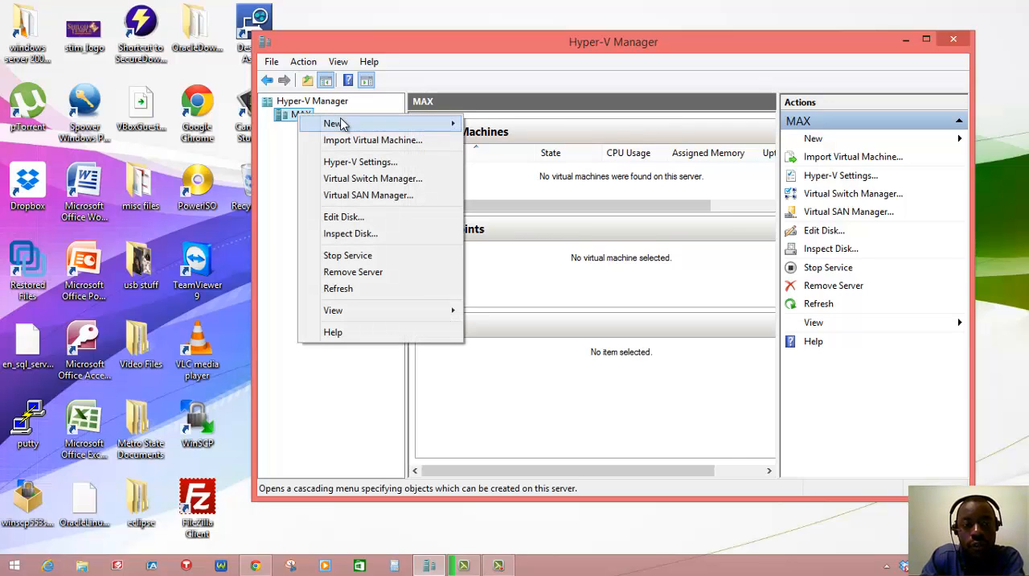
{"action": "mouse_move", "coordinate": [345, 124]}
{"action": "left_click", "coordinate": [497, 124]}
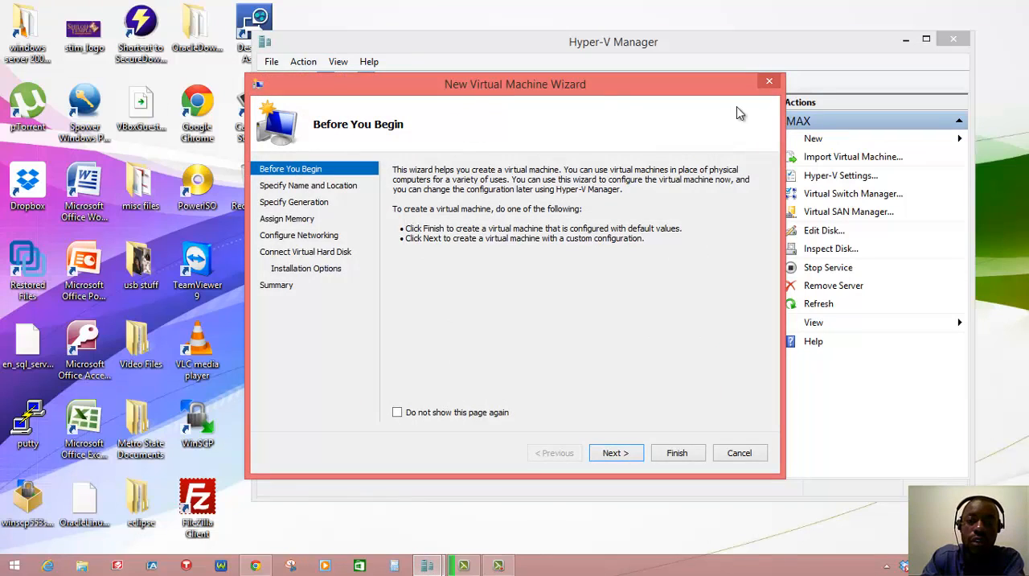
{"action": "left_click", "coordinate": [769, 81]}
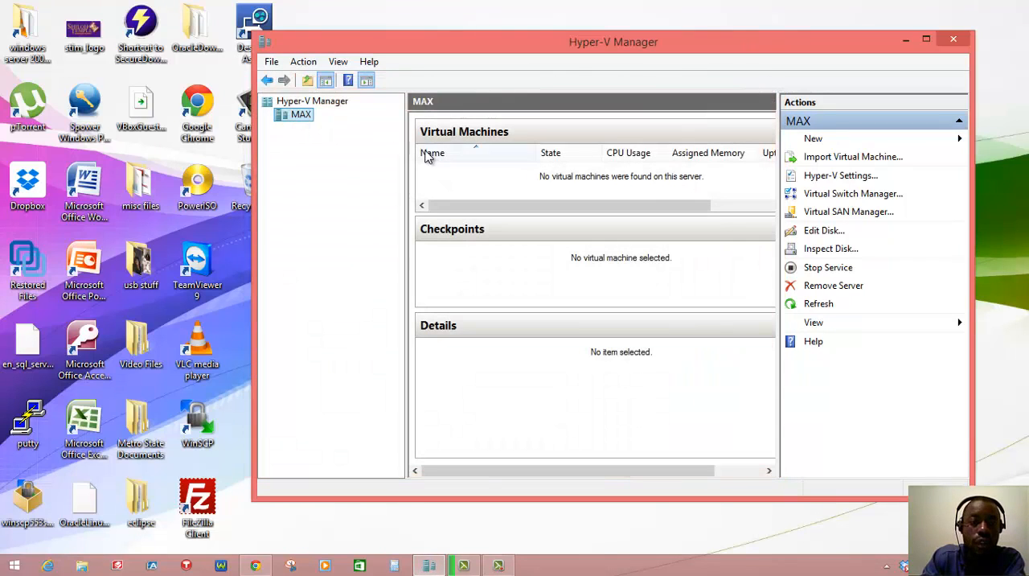
Step: Start creating a new virtual machine on the MAX server, setting the wizard's introduction page not to show again
{"action": "right_click", "coordinate": [299, 117]}
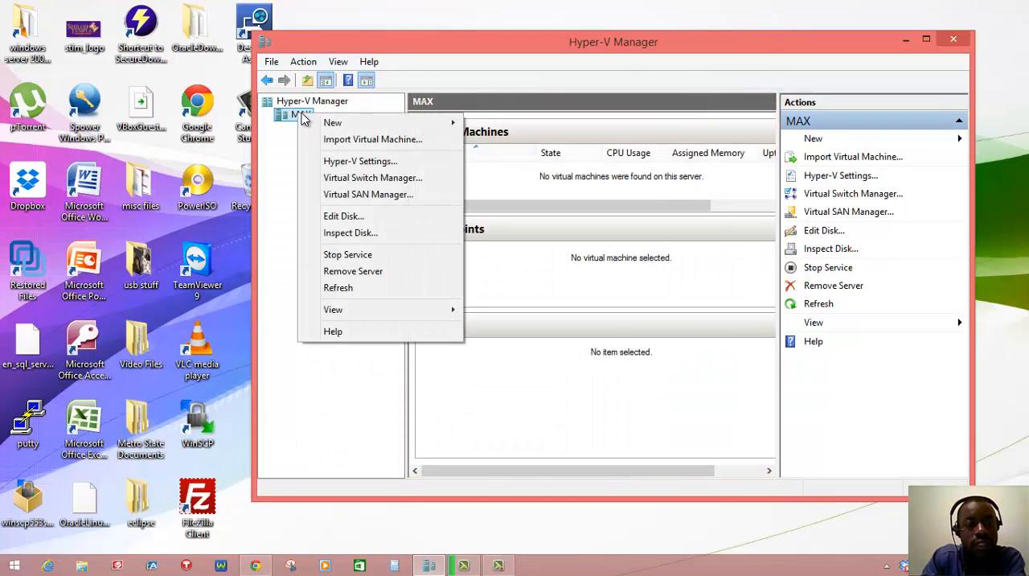
{"action": "mouse_move", "coordinate": [371, 128]}
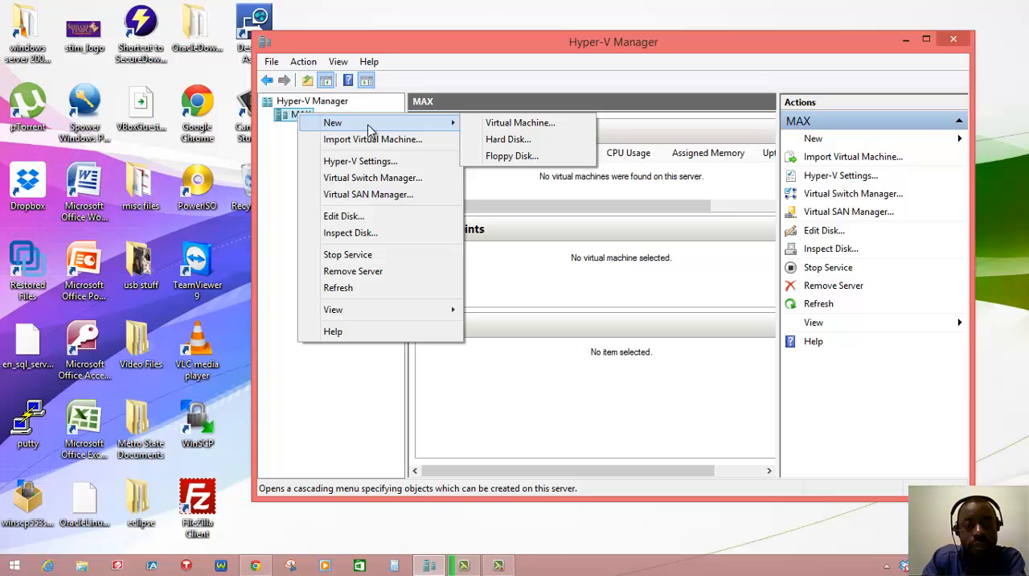
{"action": "left_click", "coordinate": [507, 125]}
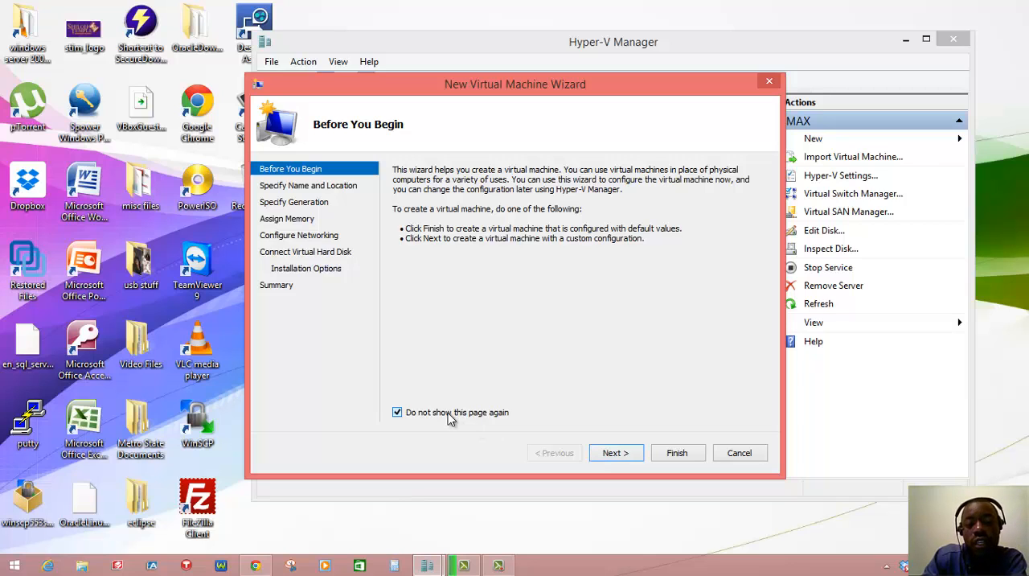
{"action": "left_click", "coordinate": [626, 453]}
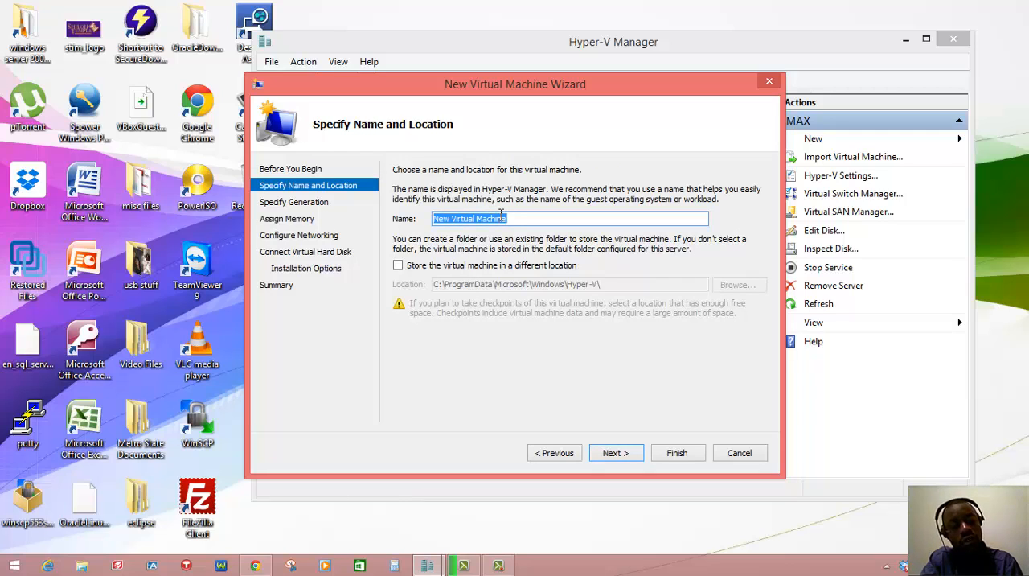
Step: Name the virtual machine Windows Server 2008 R2, keep the default storage location and continue
{"action": "type", "text": "Windo"}
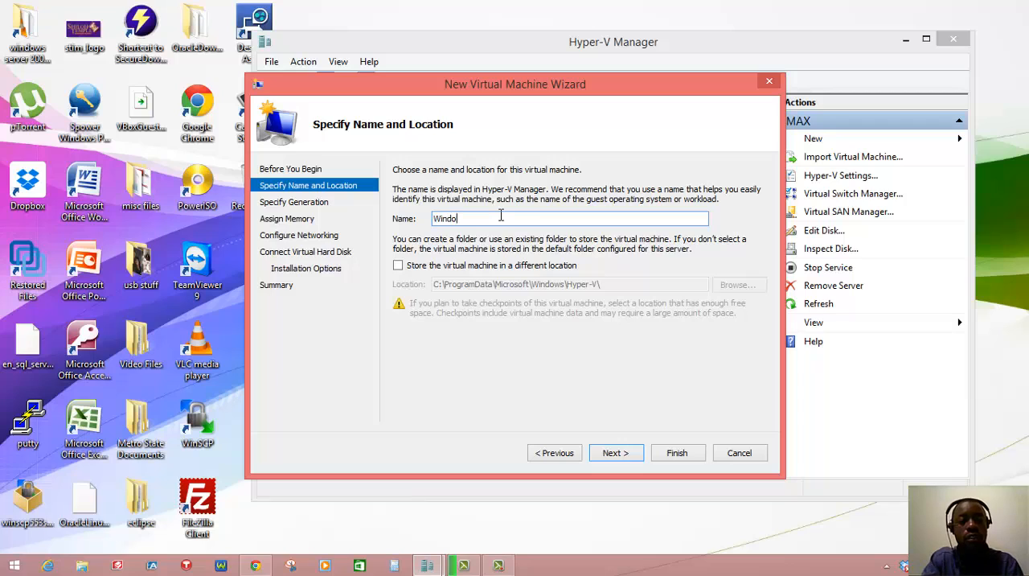
{"action": "type", "text": "ws 2"}
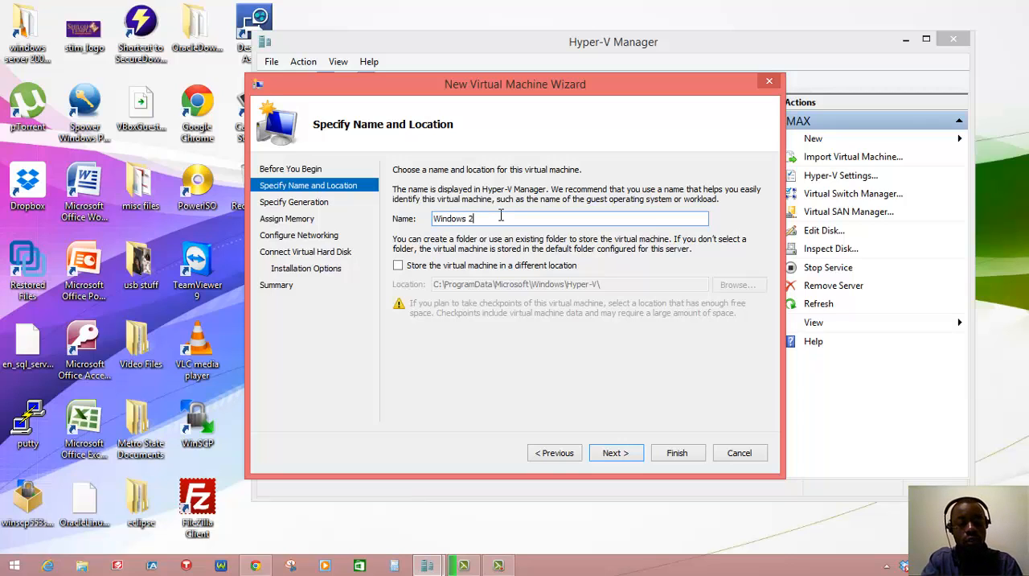
{"action": "type", "text": "008 R2"}
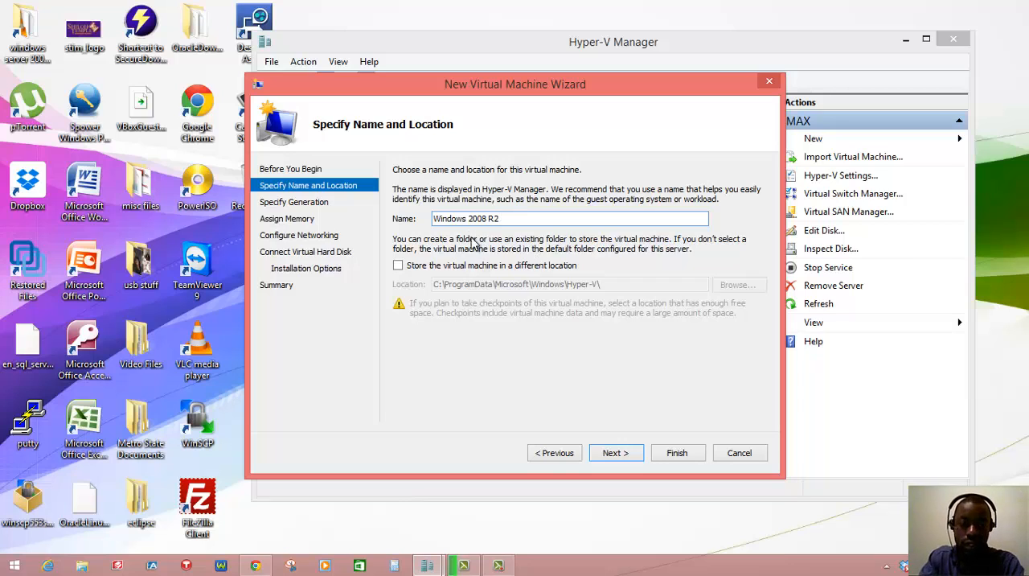
{"action": "left_click", "coordinate": [469, 218]}
{"action": "type", "text": "Se"}
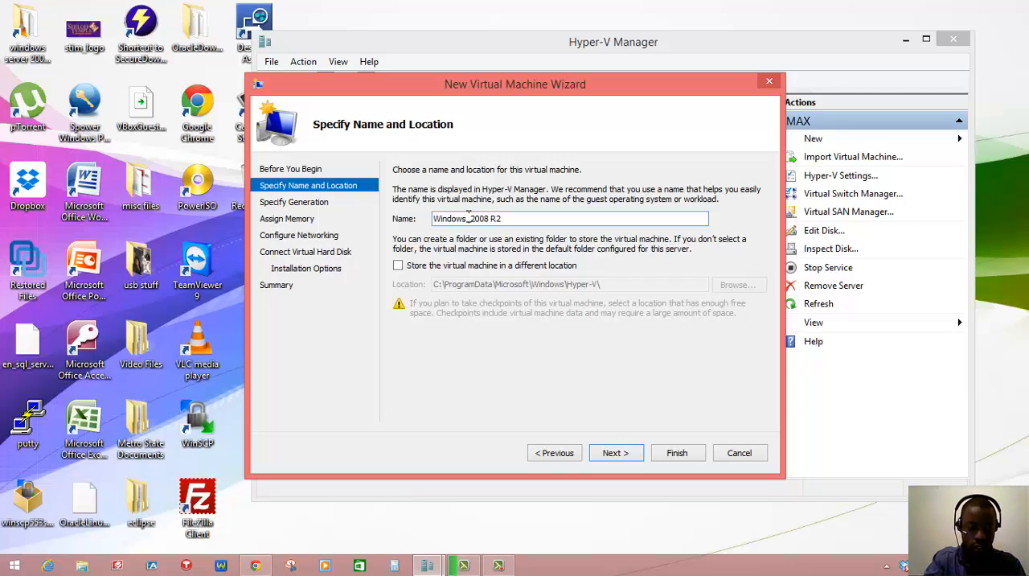
{"action": "type", "text": "rver"}
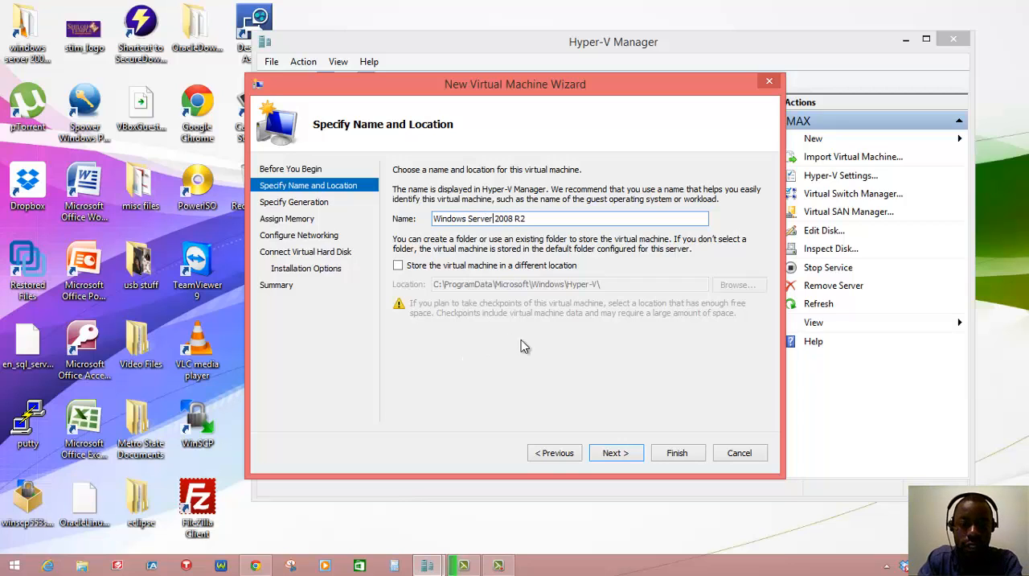
{"action": "left_click", "coordinate": [615, 454]}
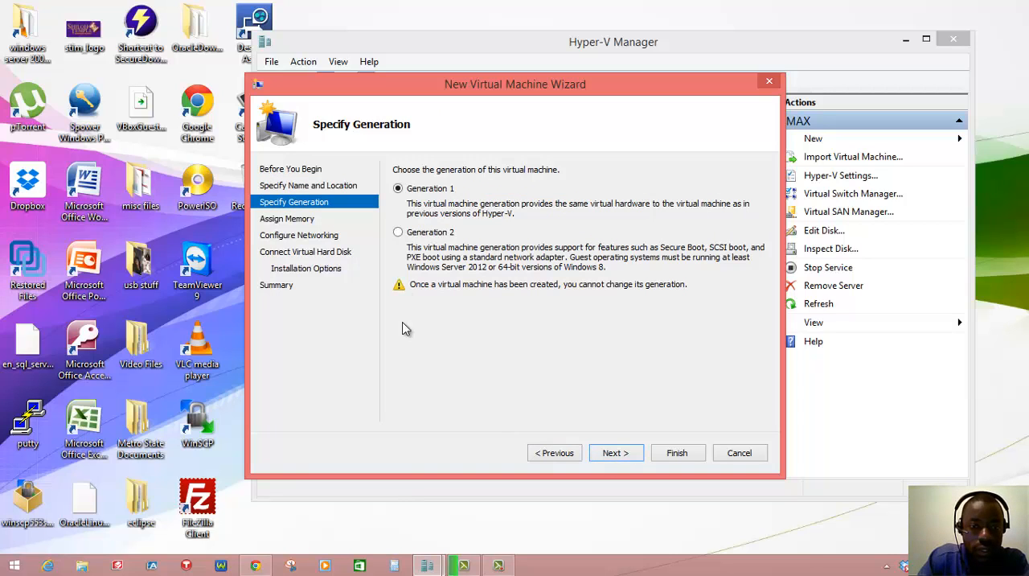
Step: Choose Generation 1 for the virtual machine and assign 1024 MB of startup memory
{"action": "left_click", "coordinate": [422, 192]}
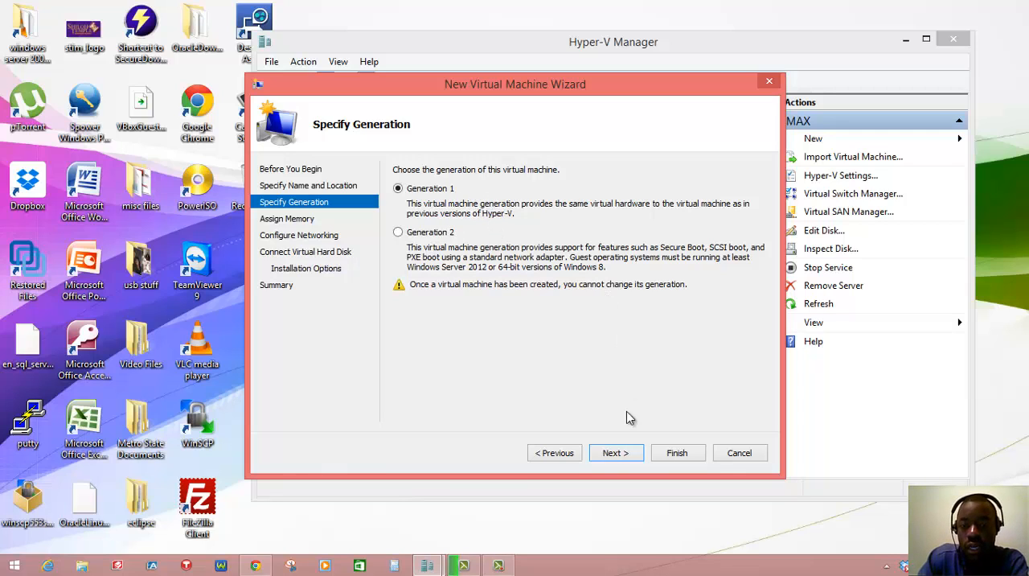
{"action": "left_click", "coordinate": [616, 452]}
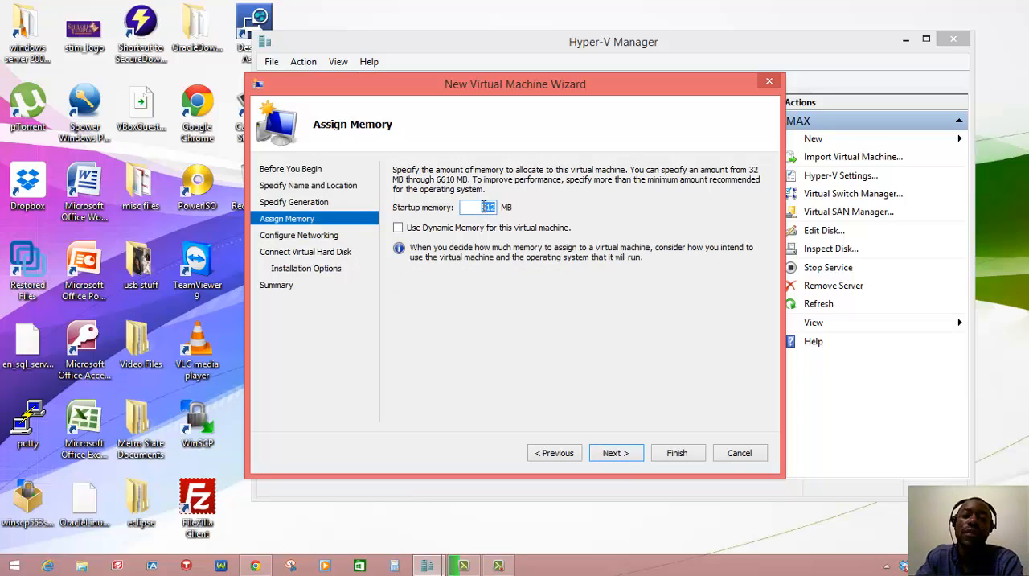
{"action": "left_click", "coordinate": [477, 207]}
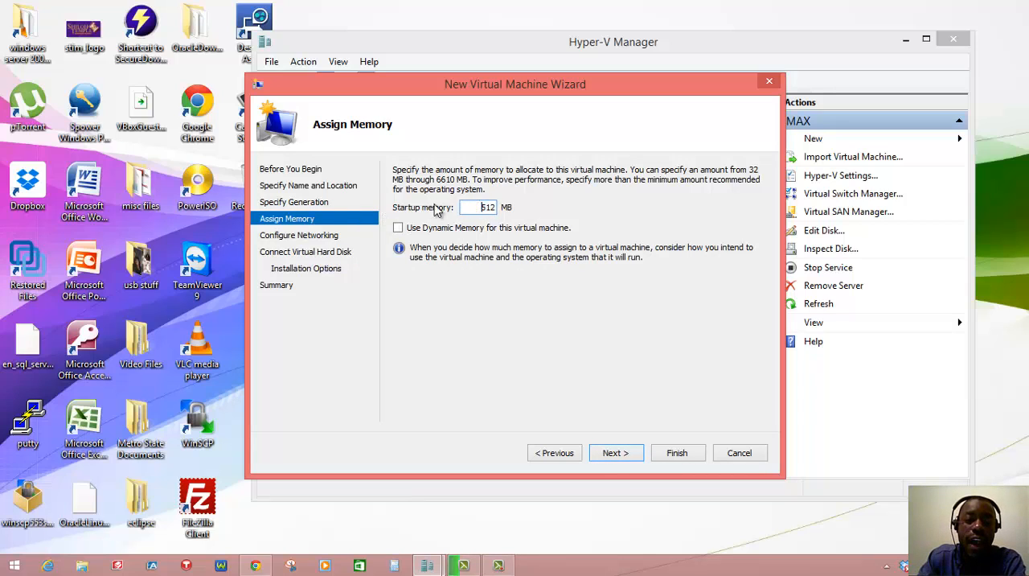
{"action": "double_click", "coordinate": [490, 207]}
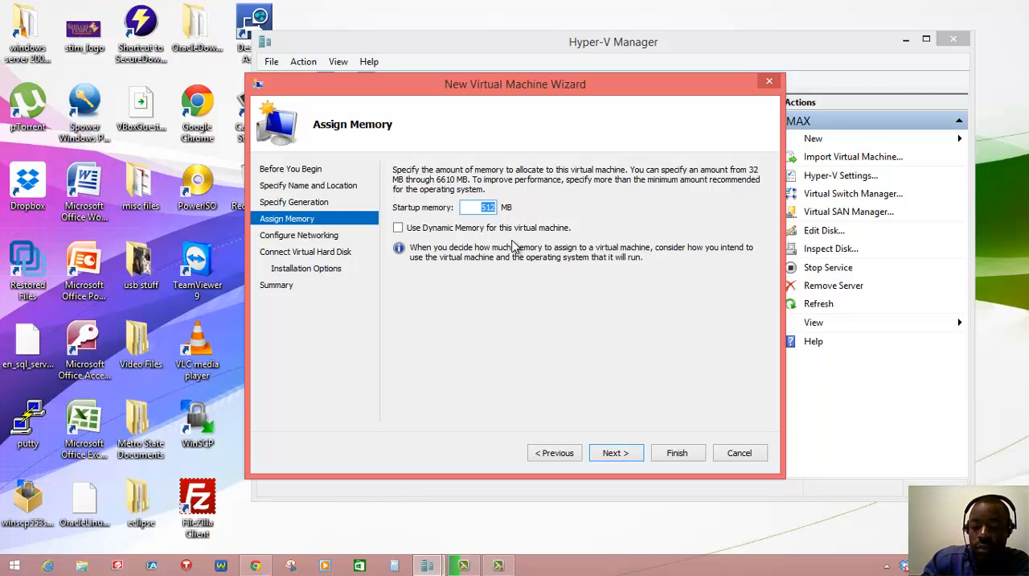
{"action": "type", "text": "1024"}
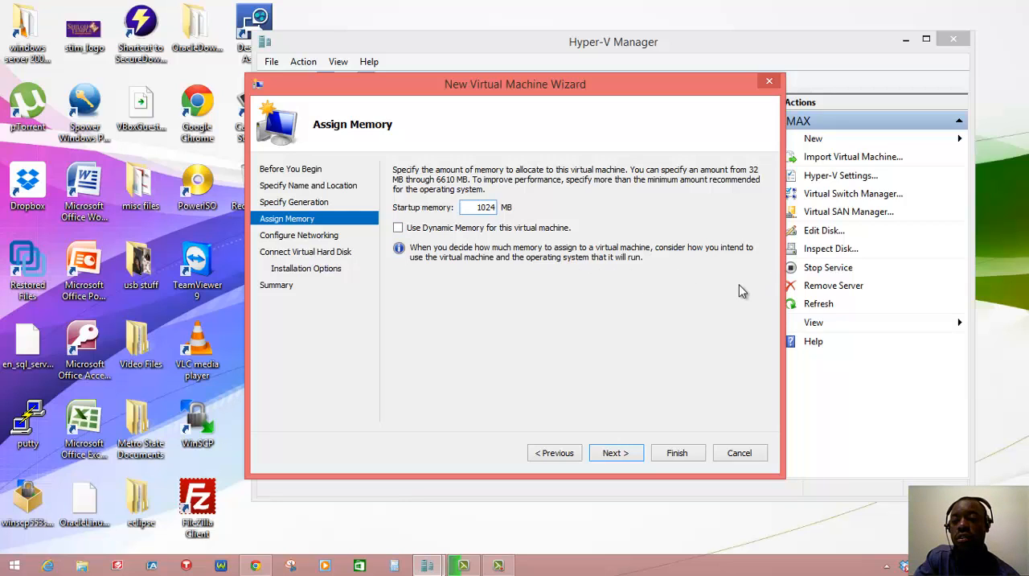
{"action": "left_click", "coordinate": [623, 455]}
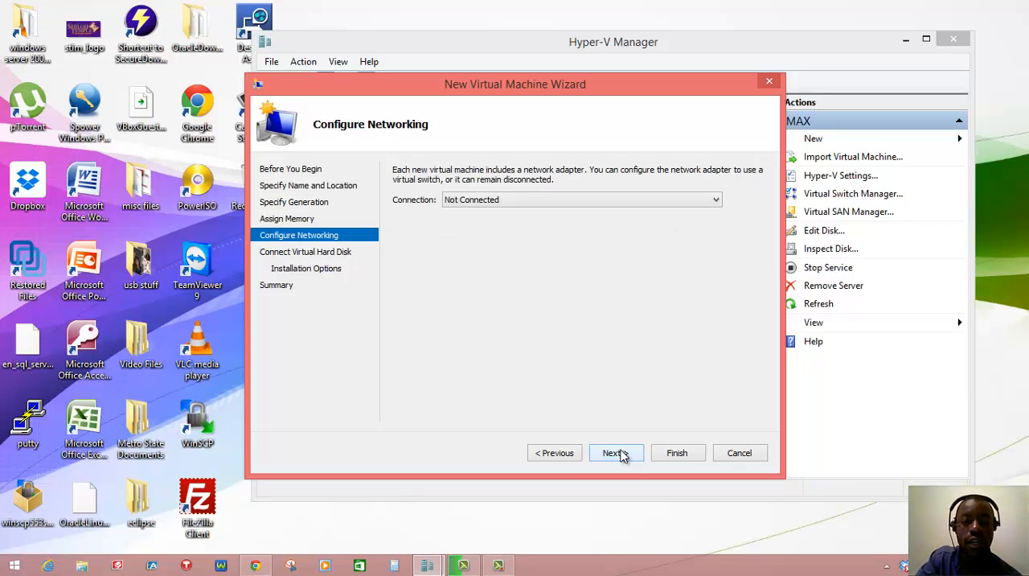
Step: Connect the virtual machine's network adapter to External Network and continue
{"action": "left_click", "coordinate": [553, 198]}
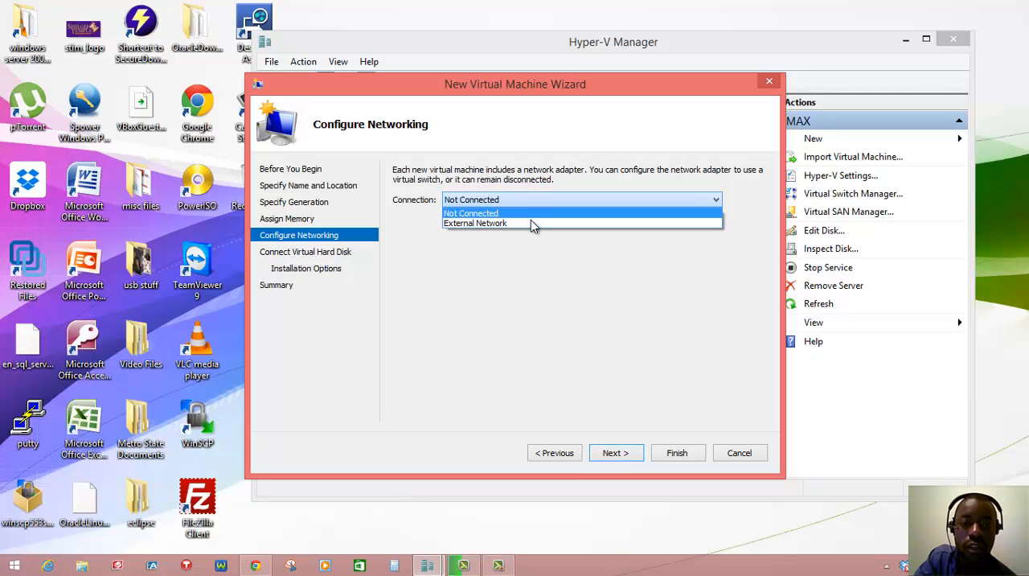
{"action": "left_click", "coordinate": [528, 224]}
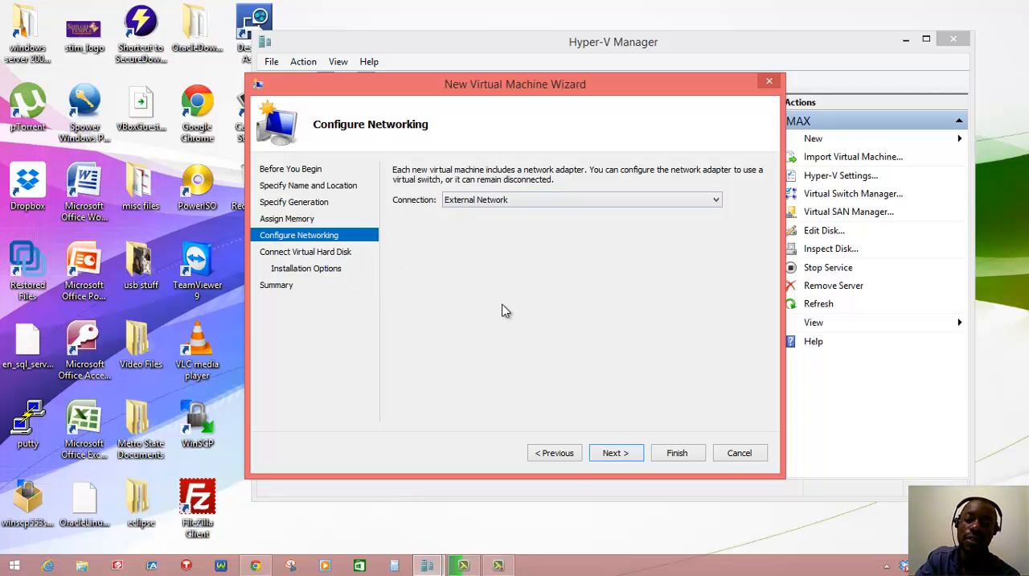
{"action": "left_click", "coordinate": [612, 453]}
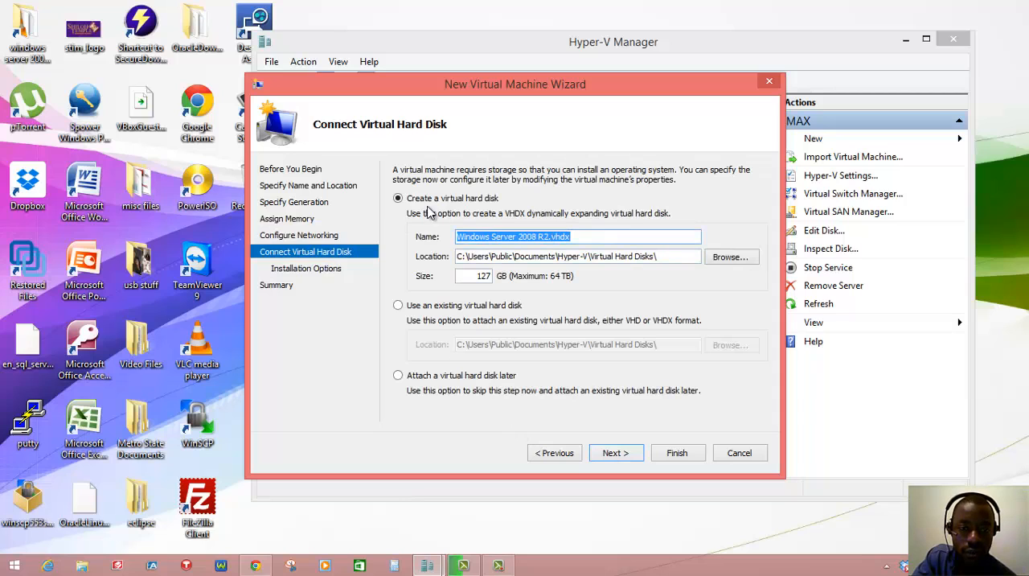
Step: Set the new virtual hard disk's size to 30 GB, keeping its default name and location, and continue
{"action": "double_click", "coordinate": [483, 275]}
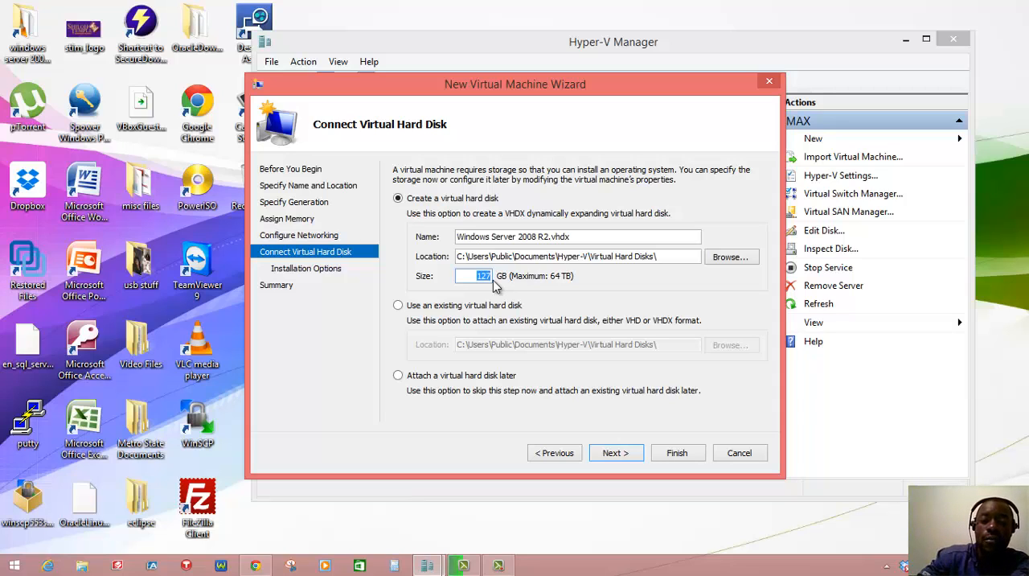
{"action": "type", "text": "30"}
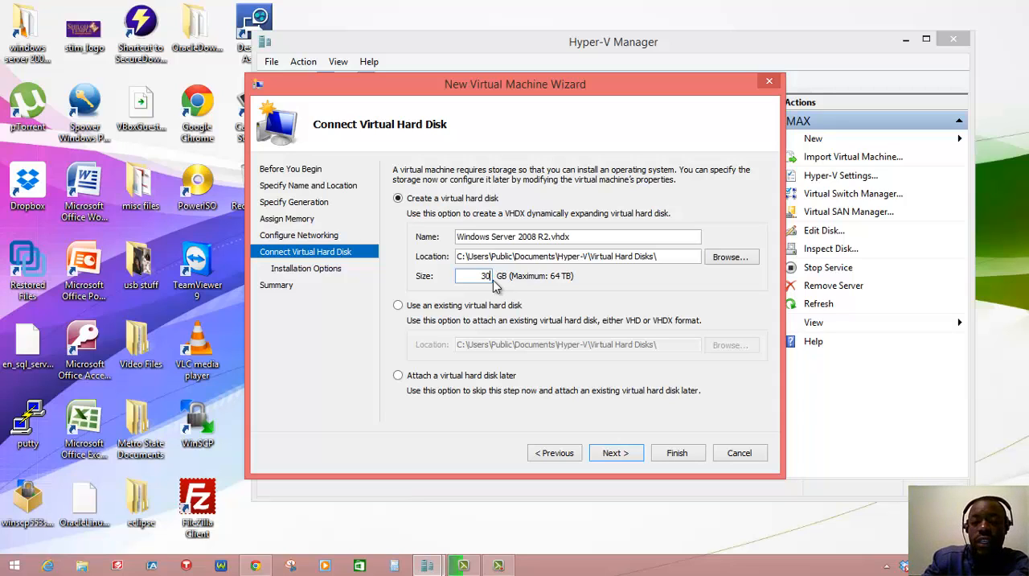
{"action": "left_click", "coordinate": [626, 455]}
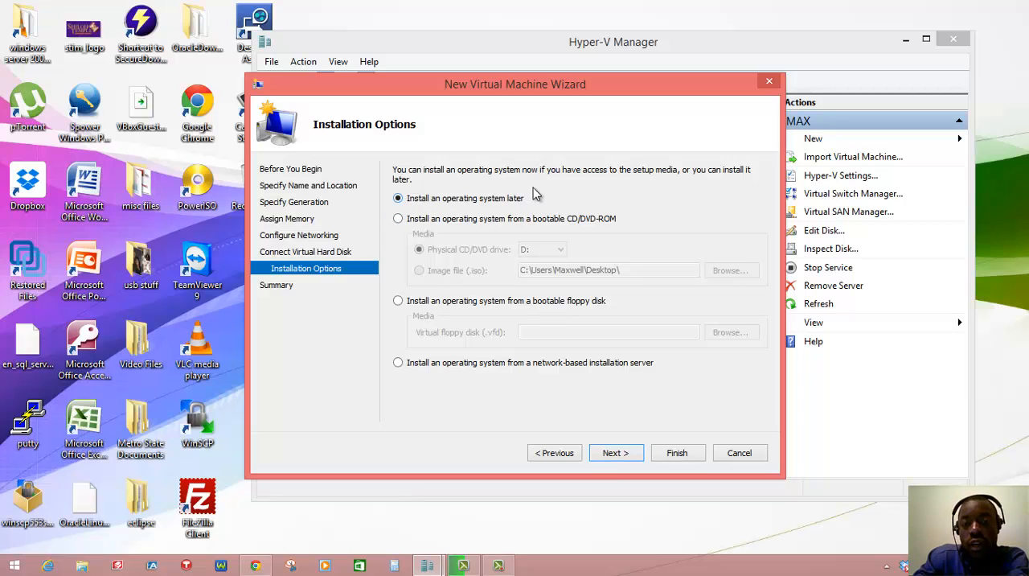
Step: Choose to install the operating system from a bootable CD/DVD-ROM, with an ISO image file as the media
{"action": "left_click", "coordinate": [398, 219]}
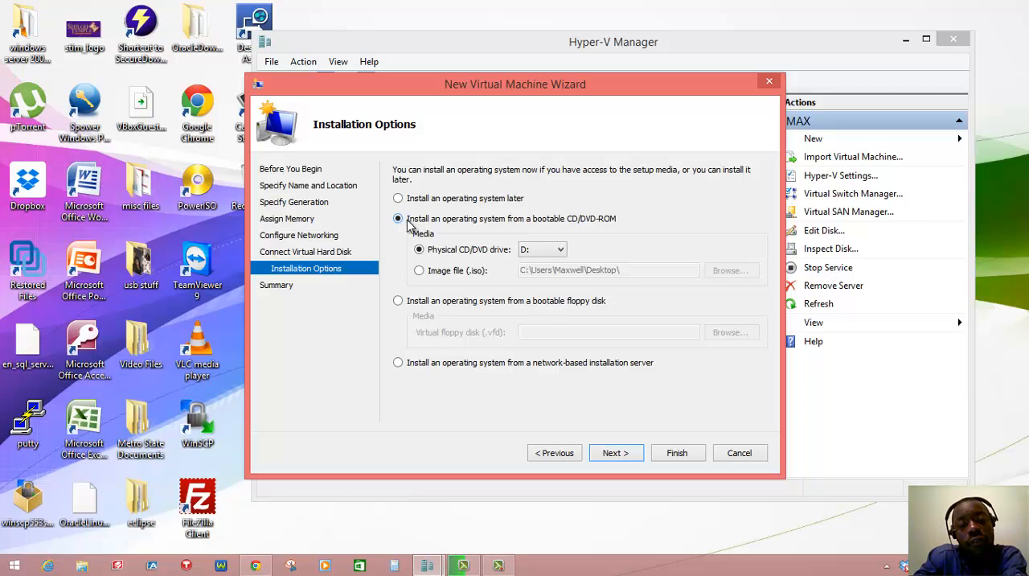
{"action": "left_click", "coordinate": [541, 253]}
{"action": "left_click", "coordinate": [483, 251]}
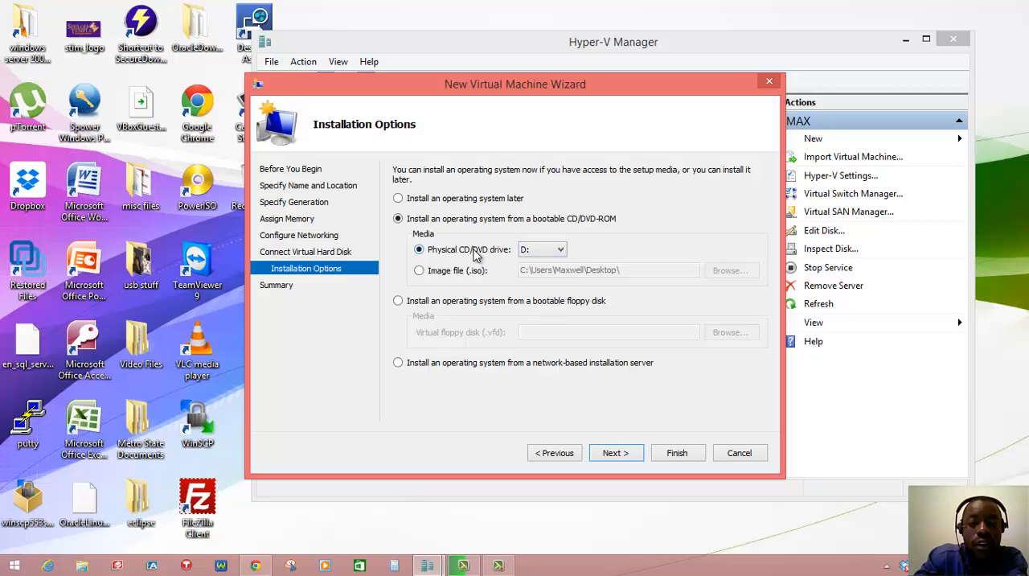
{"action": "left_click", "coordinate": [420, 271]}
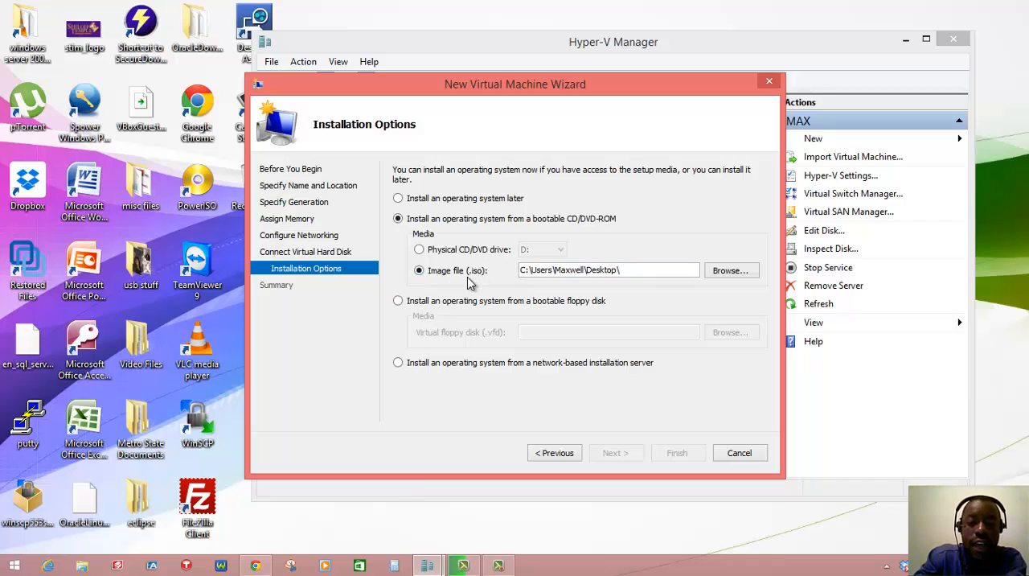
Step: Load eng_windows_server_2008_r2_st_ent_dc_web_retail_x64_X15-50365.iso from the Windows Server 2008 R2 folder inside OracleDownloads on the Desktop as the image file
{"action": "left_click", "coordinate": [723, 271]}
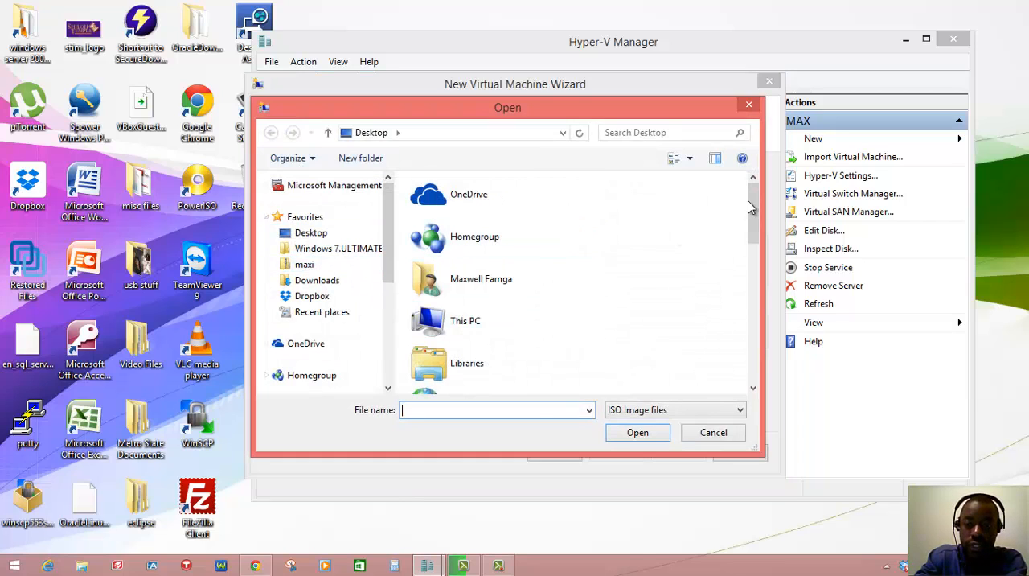
{"action": "scroll", "coordinate": [754, 207], "scroll_direction": "down", "scroll_amount": 1}
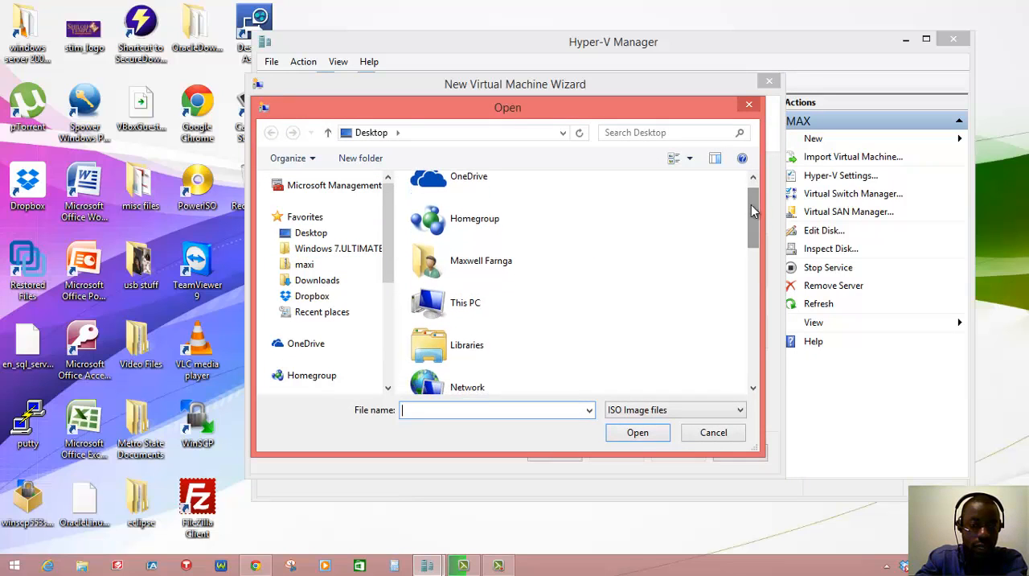
{"action": "type", "text": "ora"}
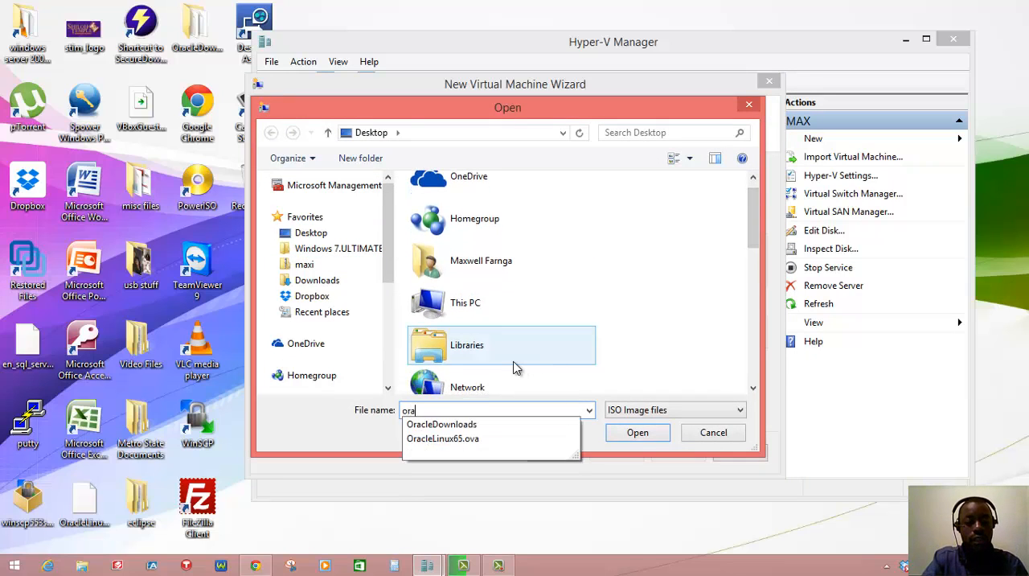
{"action": "left_click", "coordinate": [461, 425]}
{"action": "left_click", "coordinate": [637, 432]}
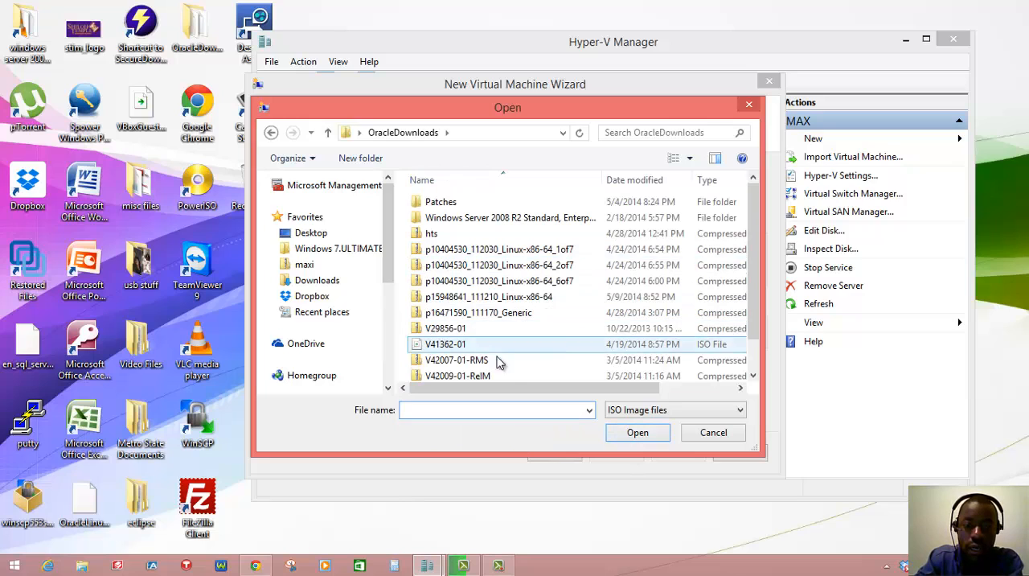
{"action": "double_click", "coordinate": [468, 224]}
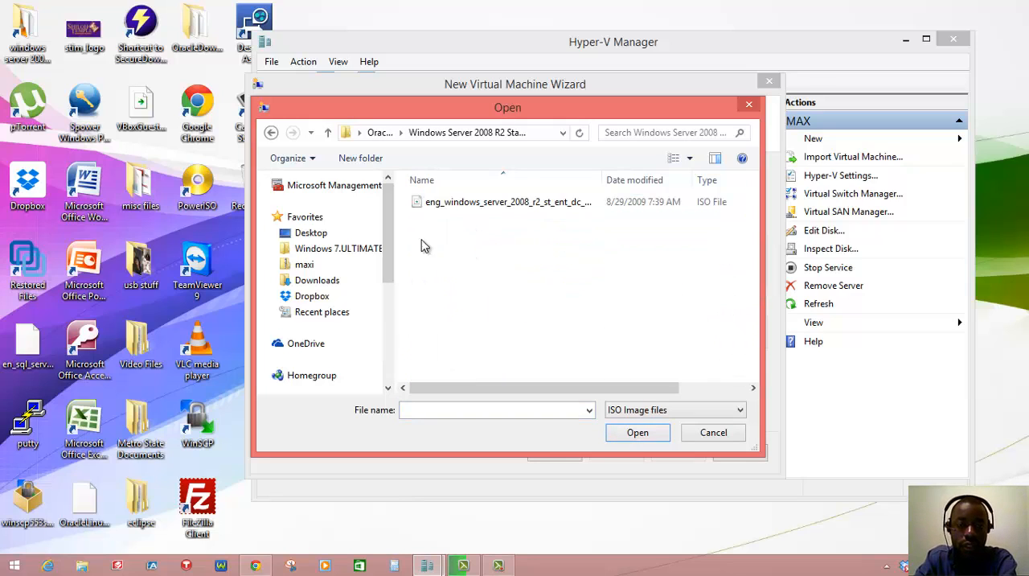
{"action": "left_click", "coordinate": [457, 204]}
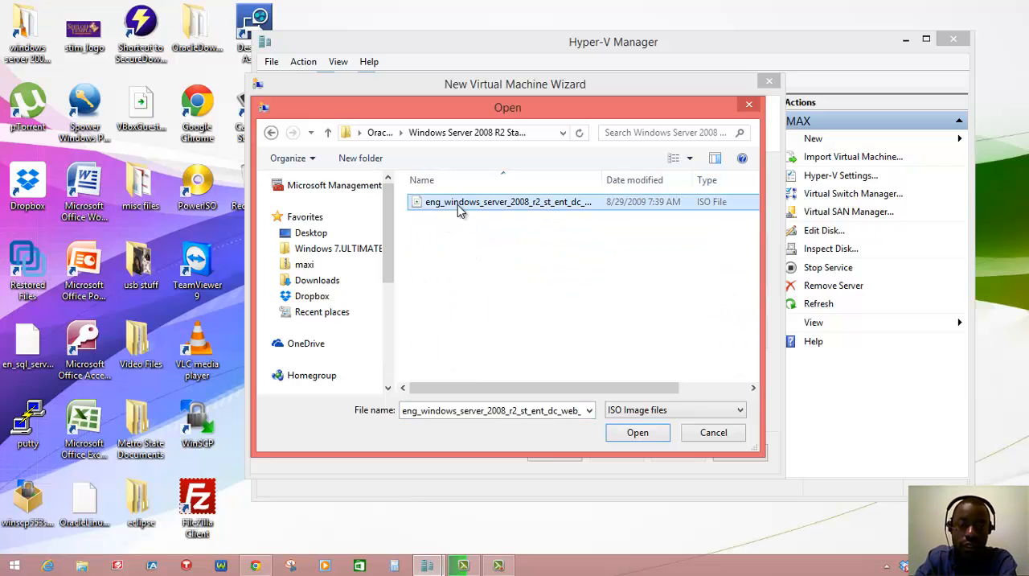
{"action": "left_click", "coordinate": [635, 431]}
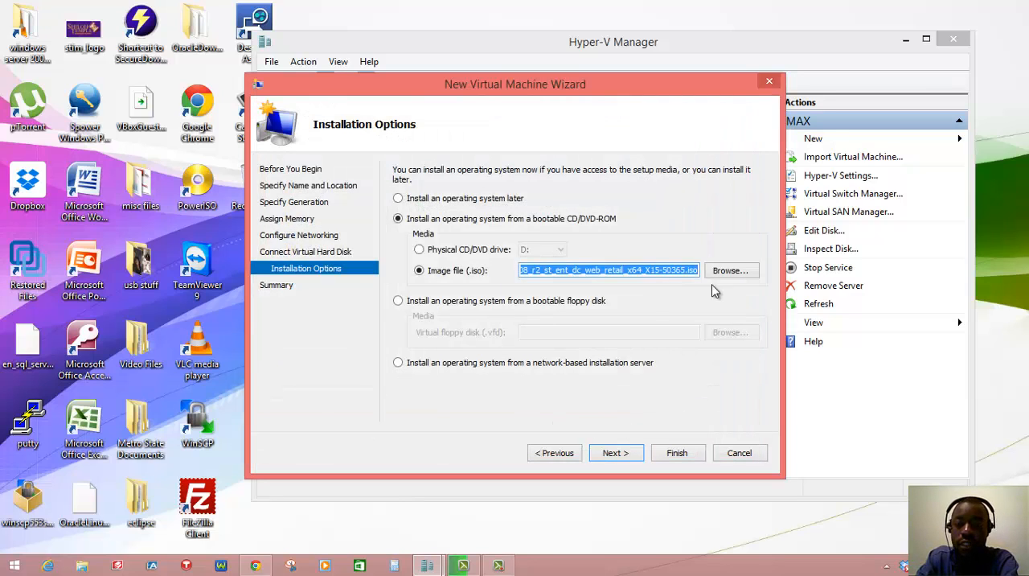
Step: Keep the bootable CD/DVD-ROM option with the selected ISO image as the installation source and continue to the summary
{"action": "left_click", "coordinate": [602, 300]}
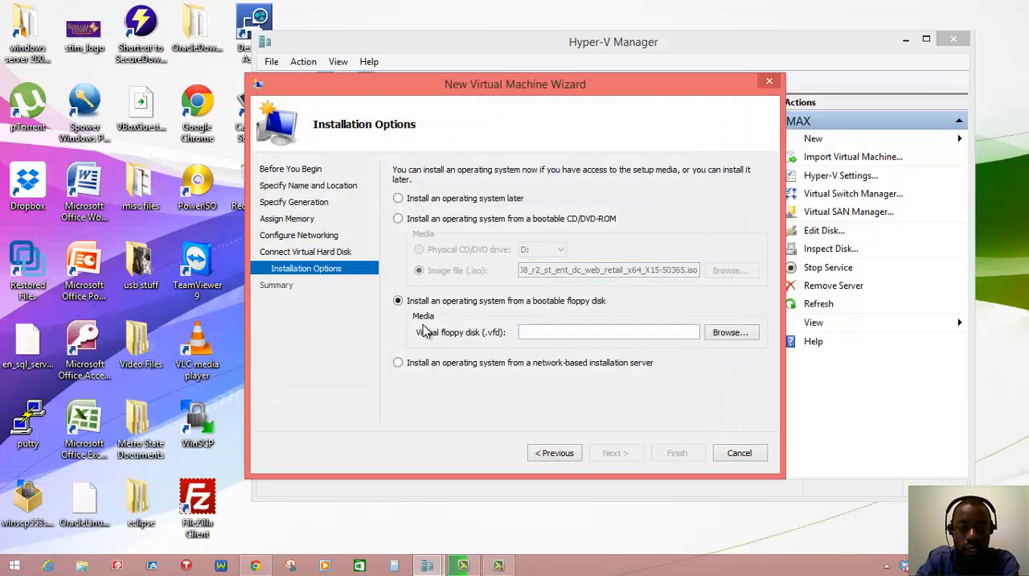
{"action": "left_click", "coordinate": [398, 218]}
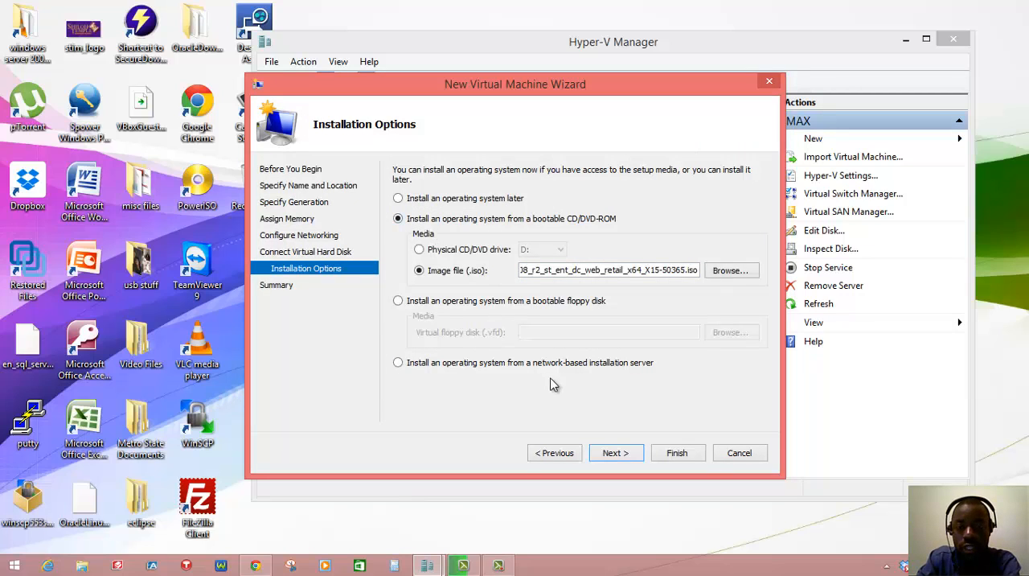
{"action": "left_click", "coordinate": [614, 452]}
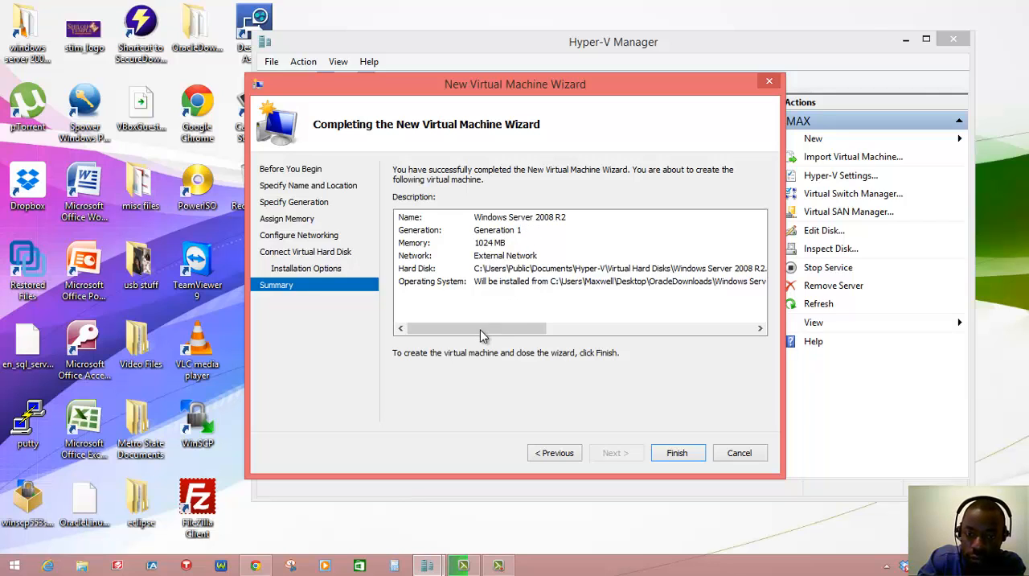
Step: Review the memory, network, hard disk and operating system entries in the summary and finish creating the virtual machine
{"action": "left_click_drag", "start_coordinate": [480, 330], "coordinate": [439, 293]}
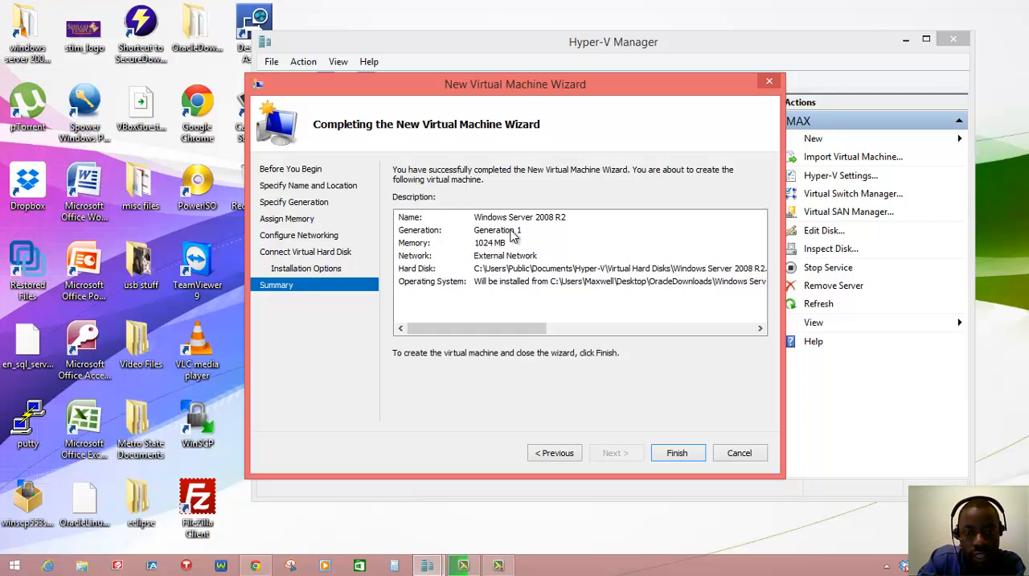
{"action": "left_click", "coordinate": [491, 243]}
{"action": "left_click", "coordinate": [501, 257]}
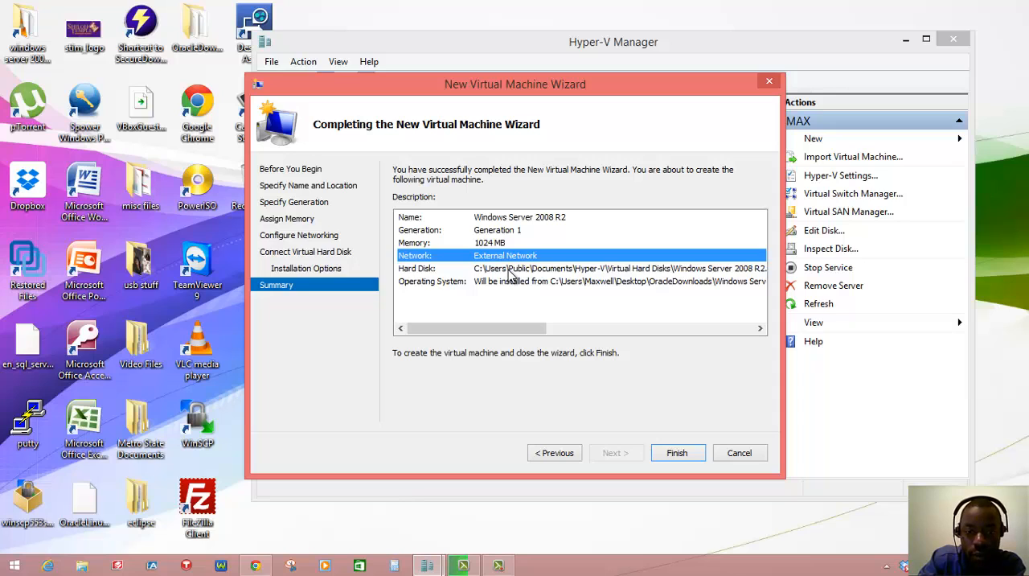
{"action": "left_click", "coordinate": [508, 270]}
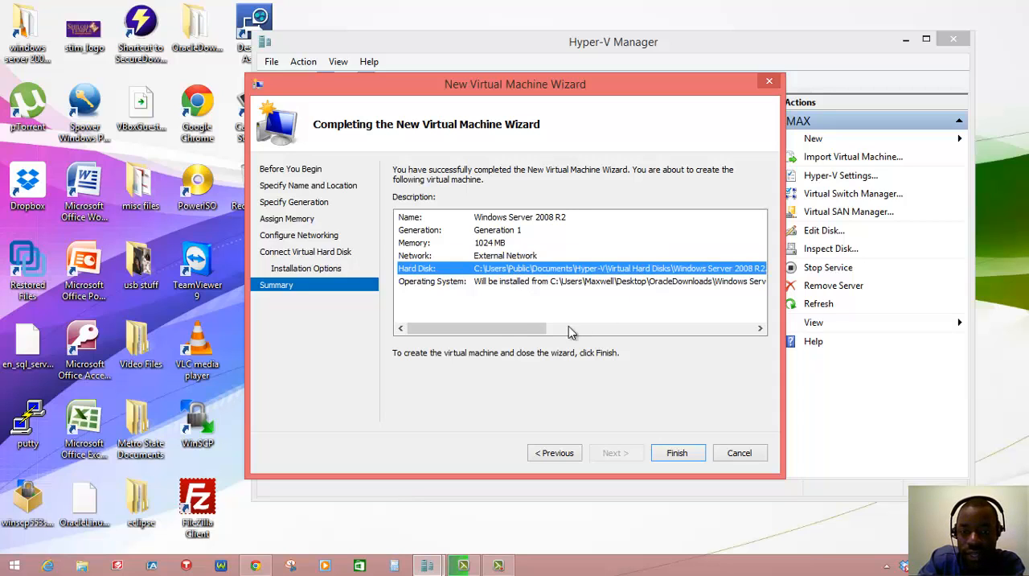
{"action": "left_click_drag", "start_coordinate": [529, 330], "coordinate": [477, 328]}
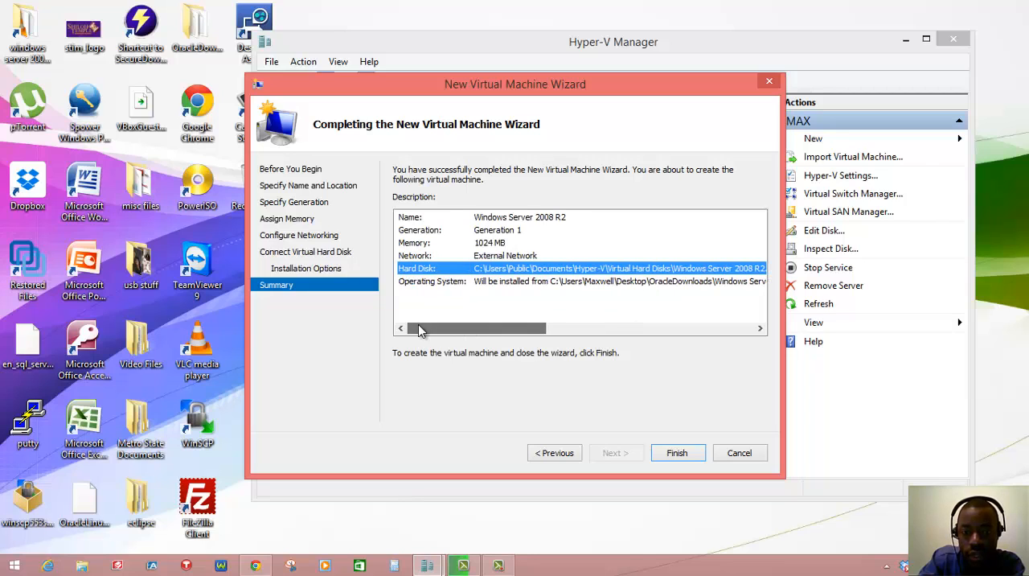
{"action": "left_click", "coordinate": [498, 283]}
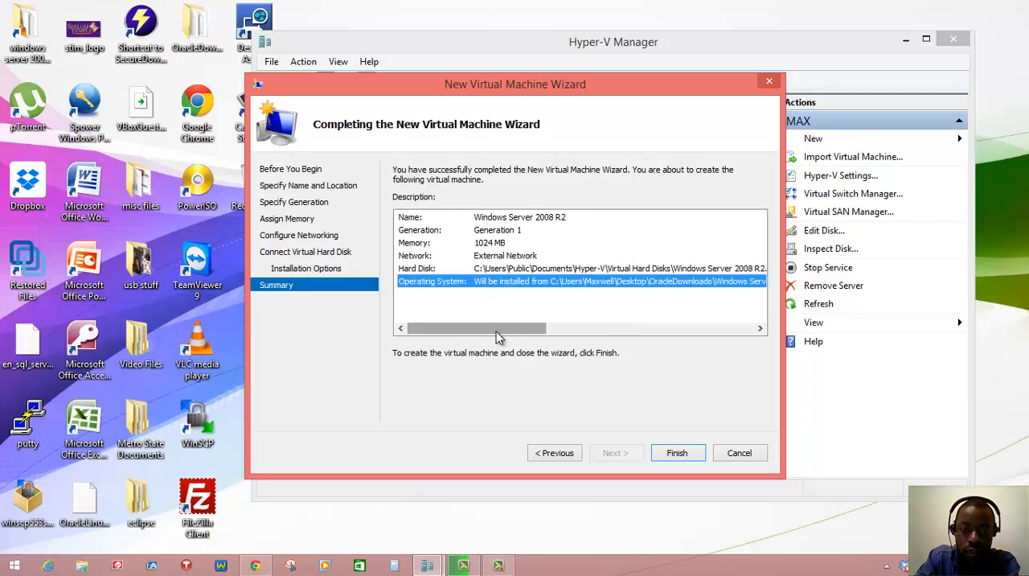
{"action": "left_click_drag", "start_coordinate": [496, 330], "coordinate": [462, 338]}
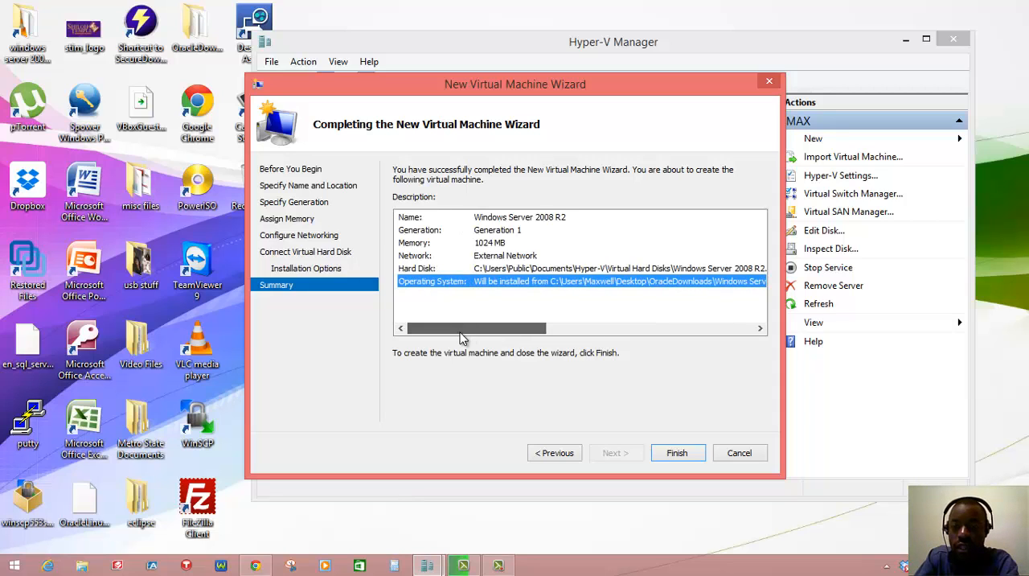
{"action": "left_click", "coordinate": [678, 455]}
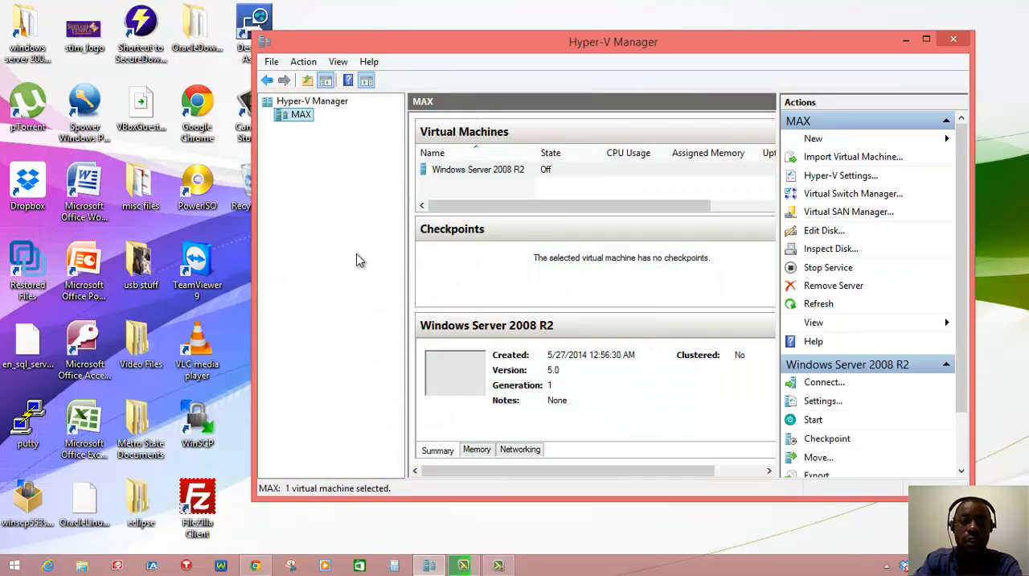
Step: Start the Windows Server 2008 R2 virtual machine and open its Virtual Machine Connection window
{"action": "left_click", "coordinate": [471, 171]}
{"action": "left_click", "coordinate": [471, 170]}
{"action": "left_click", "coordinate": [551, 193]}
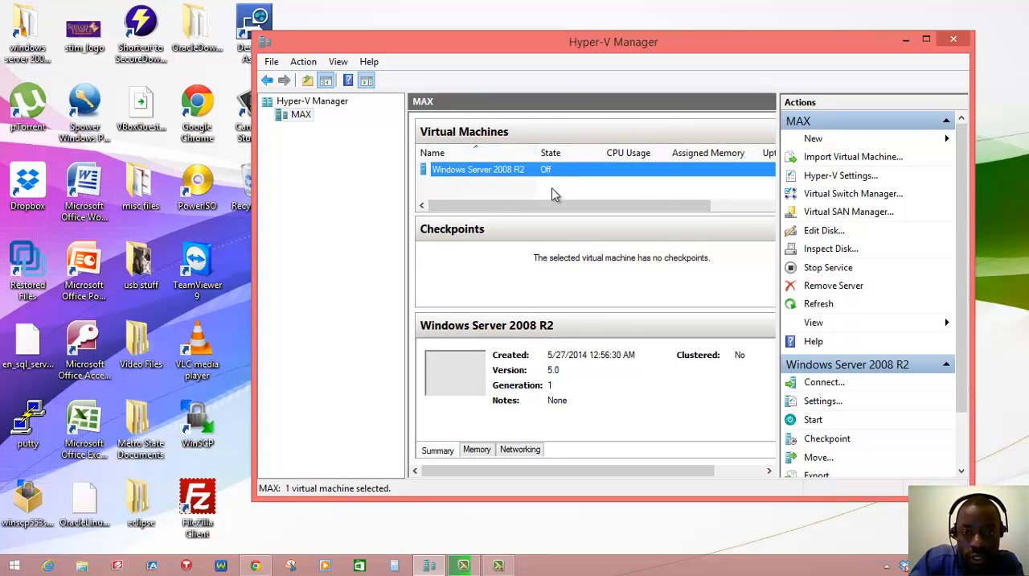
{"action": "left_click", "coordinate": [519, 169]}
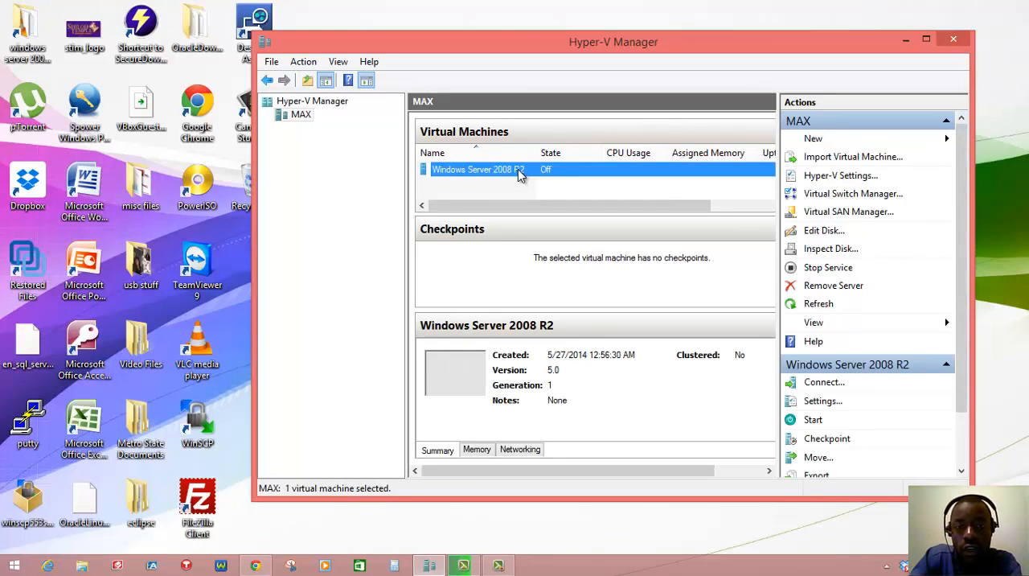
{"action": "right_click", "coordinate": [520, 175]}
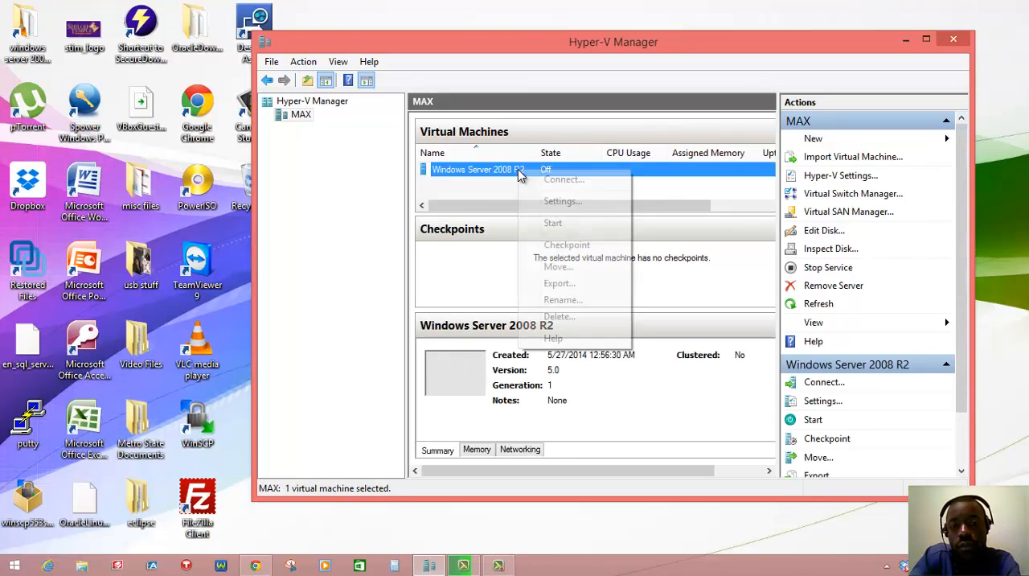
{"action": "left_click", "coordinate": [553, 221]}
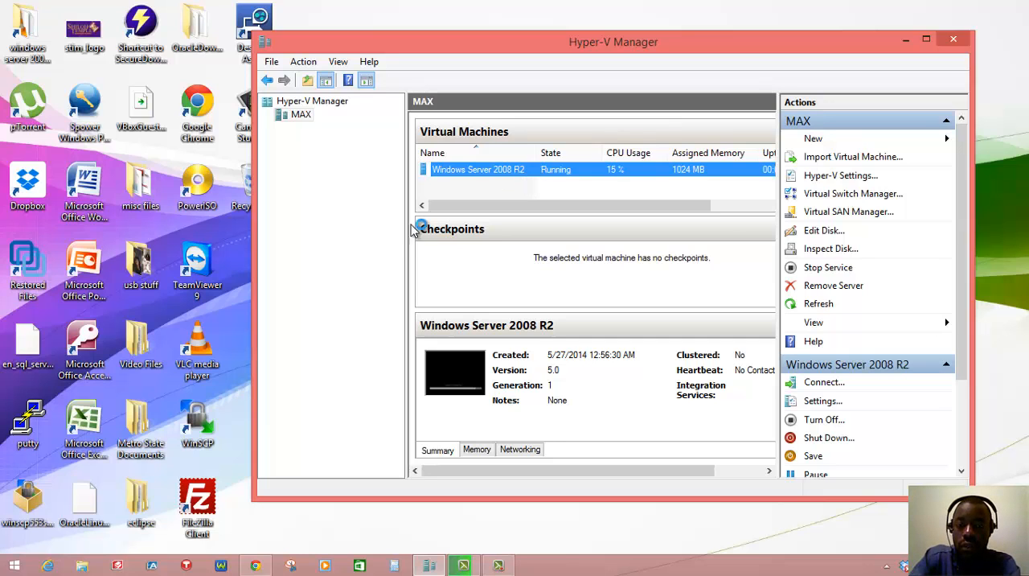
{"action": "double_click", "coordinate": [559, 172]}
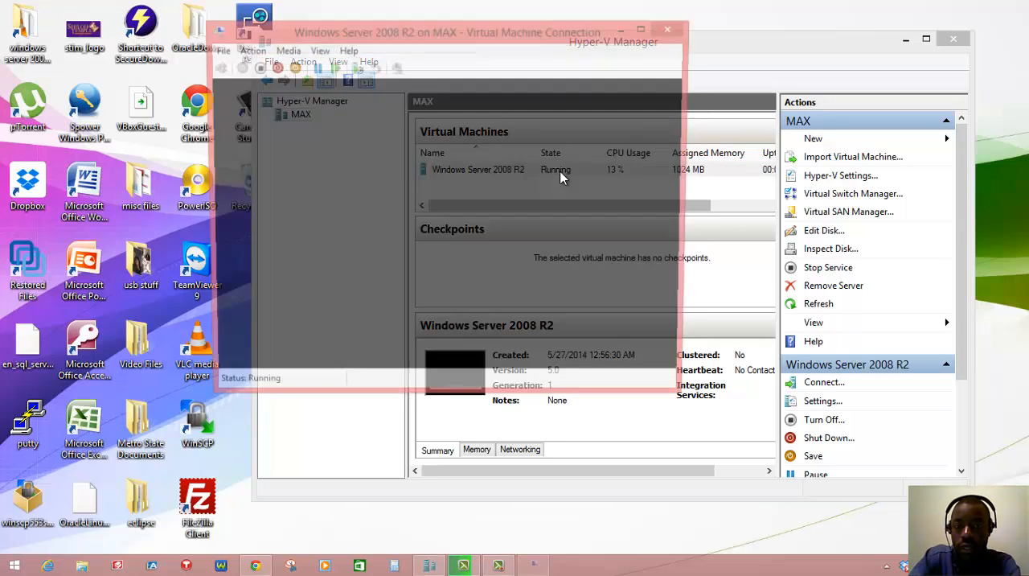